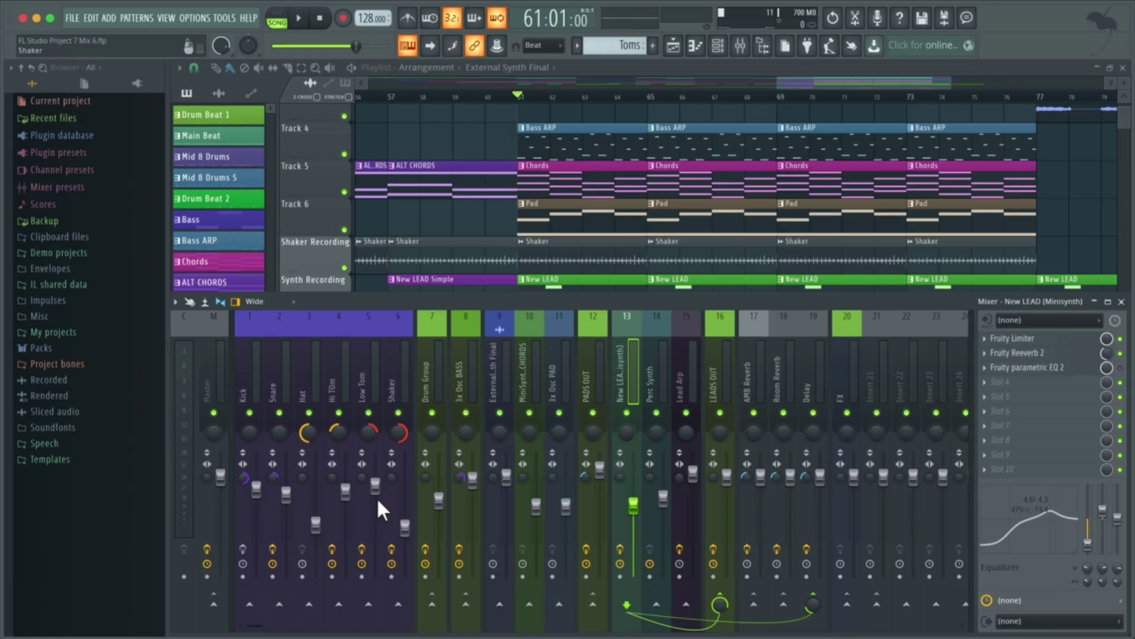
# Add a Fruity Limiter to effect slot 9 of the Master mixer track and switch that slot off
pyautogui.click(202, 378)
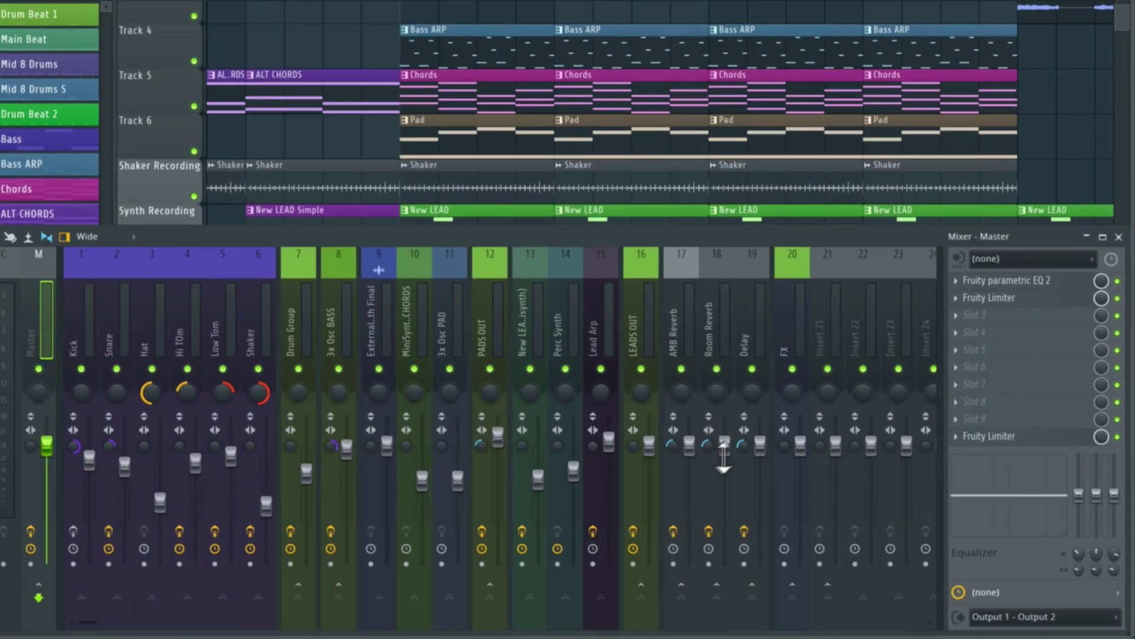
pyautogui.click(991, 436)
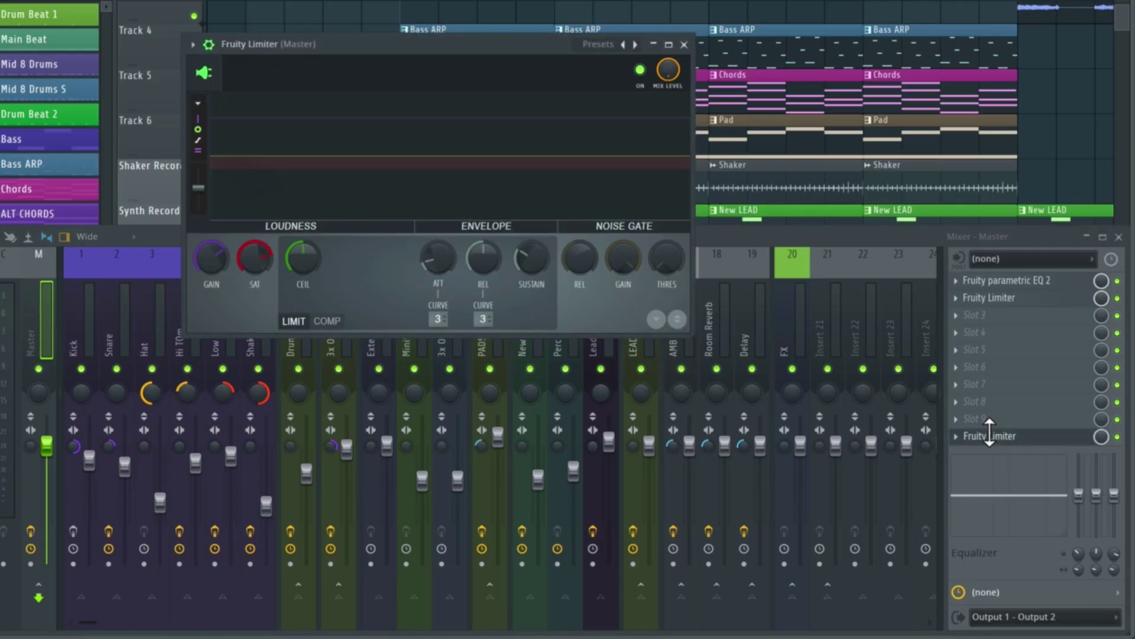
pyautogui.click(989, 435)
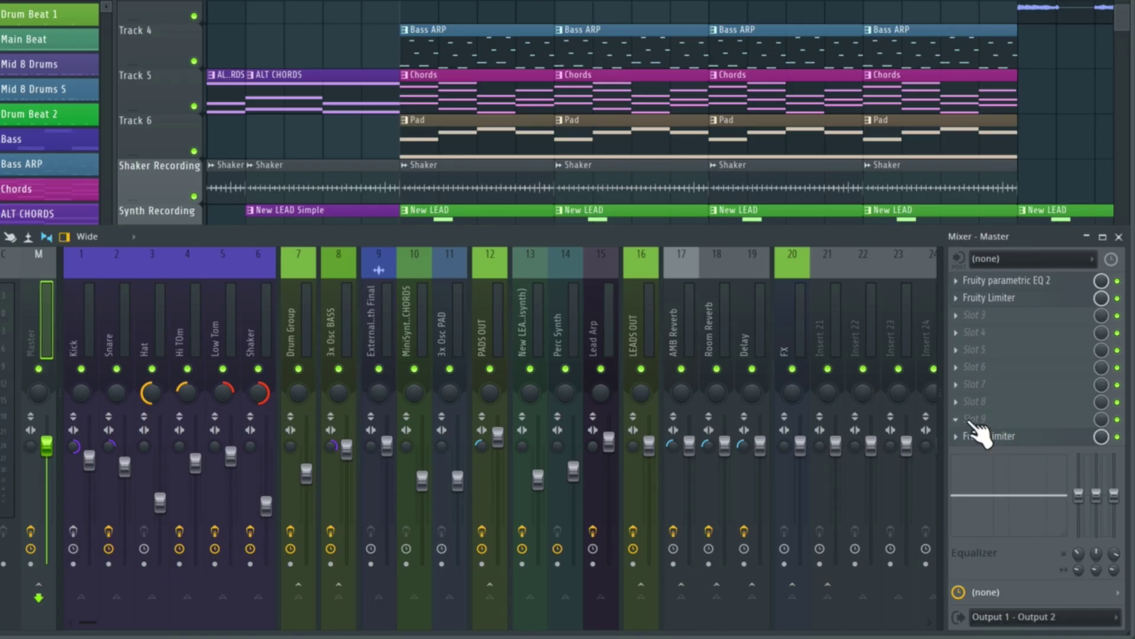
pyautogui.rightClick(974, 433)
pyautogui.press('Escape')
pyautogui.click(955, 419)
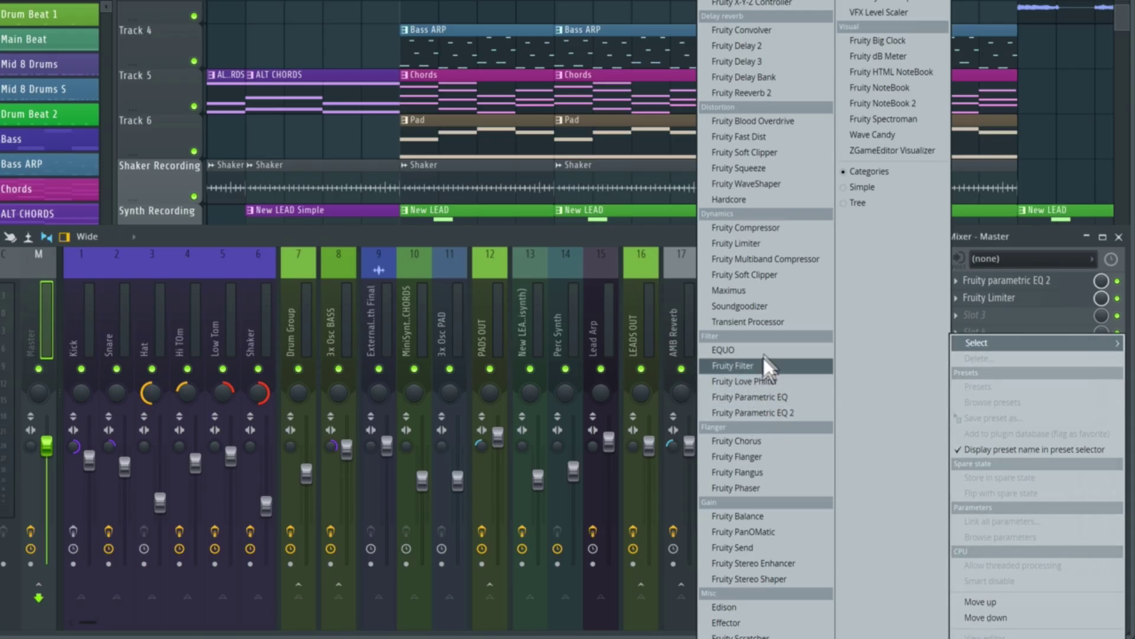
pyautogui.click(777, 239)
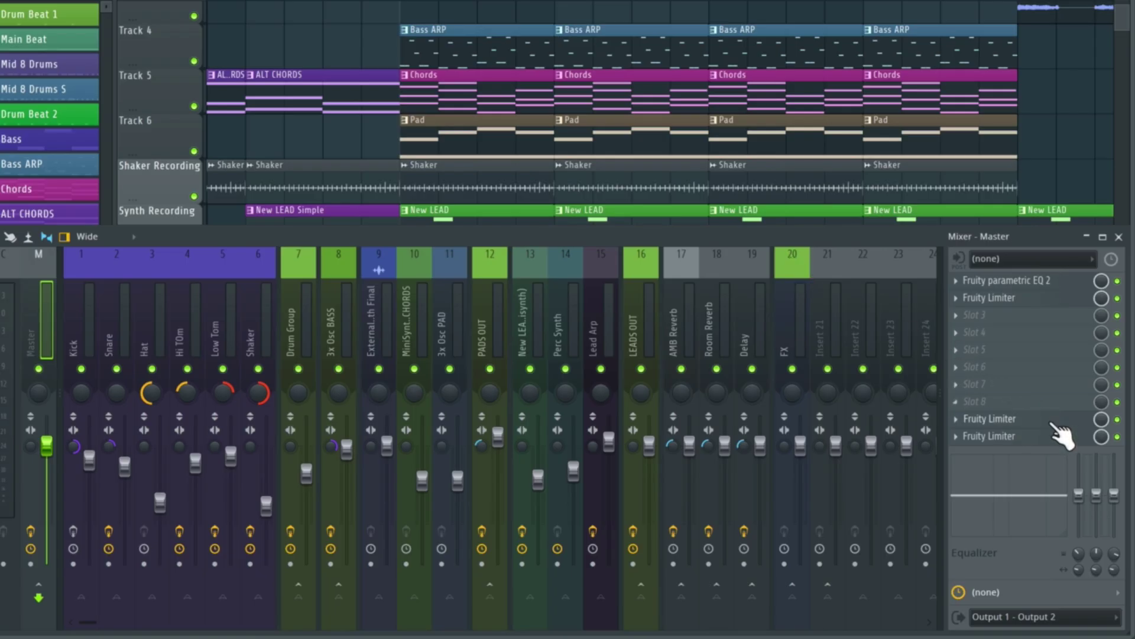
pyautogui.click(1117, 419)
# Open the Fruity Limiter in slot 10 of the Master track and play the song from bar 61 to check its level
pyautogui.click(1027, 436)
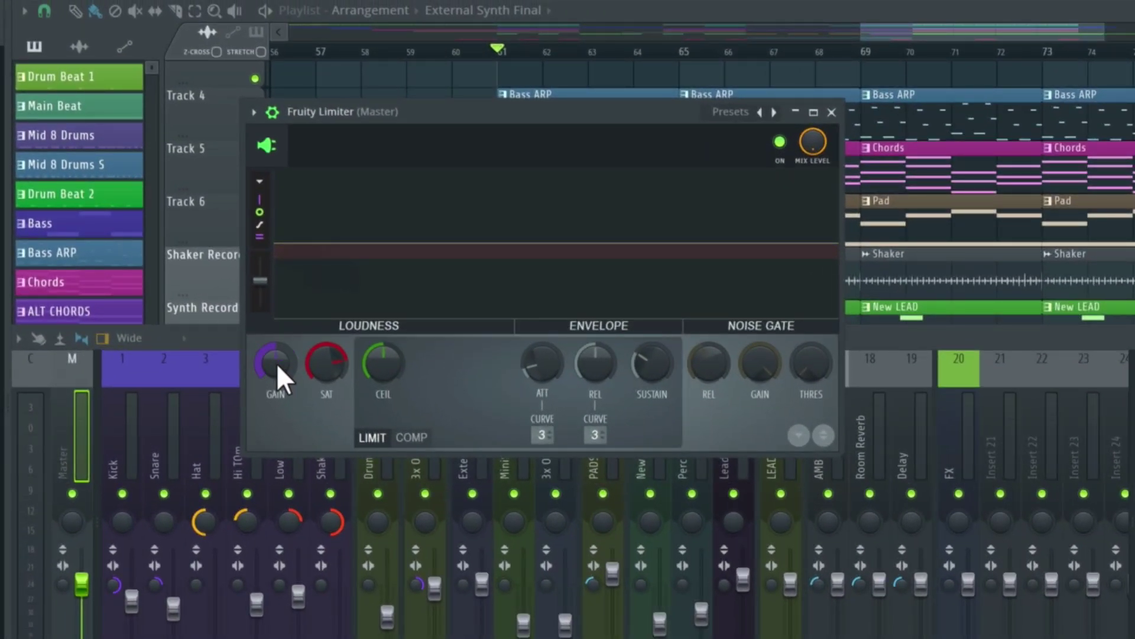
pyautogui.press('space')
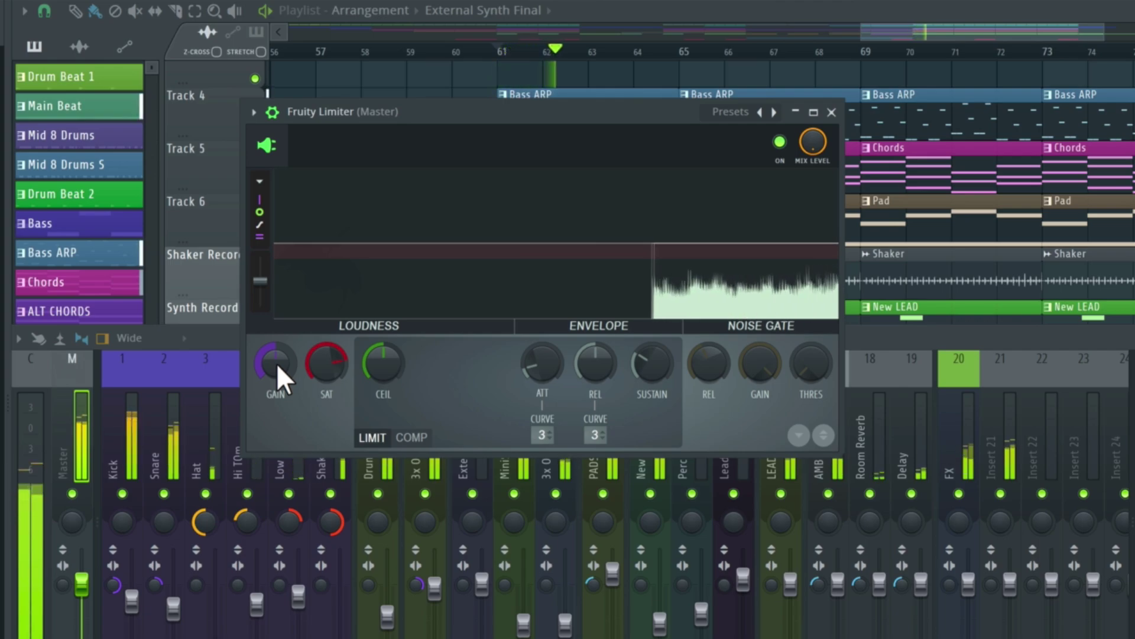
pyautogui.press('space')
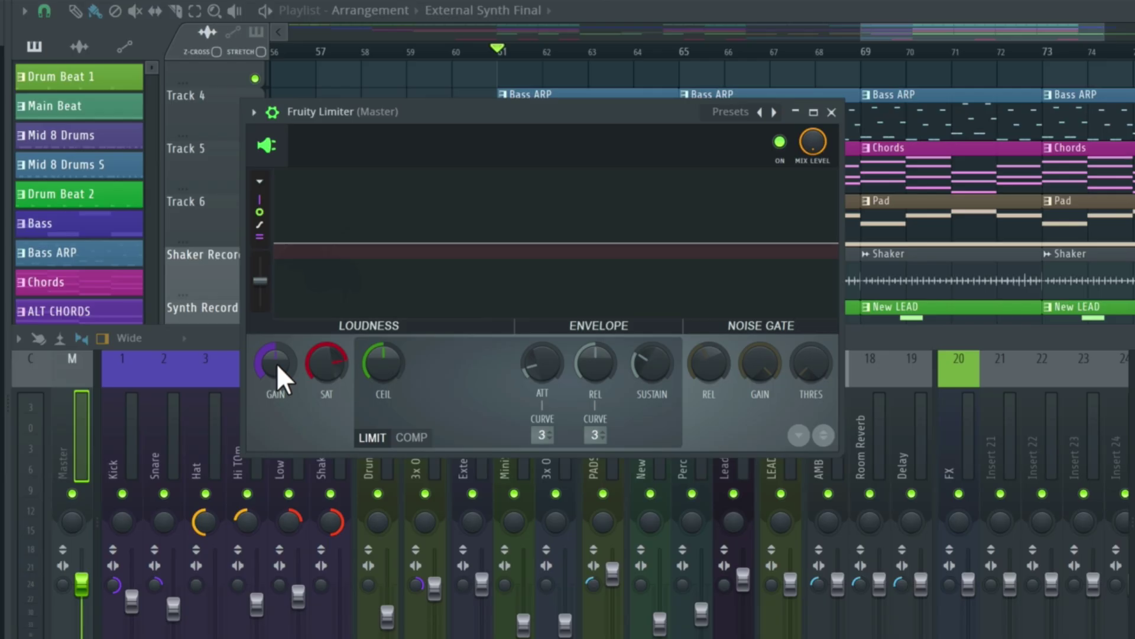
# Raise the gain of the Master track's slot 10 Fruity Limiter while auditioning the song from bar 61
pyautogui.moveTo(276, 364); pyautogui.dragTo(275, 343)
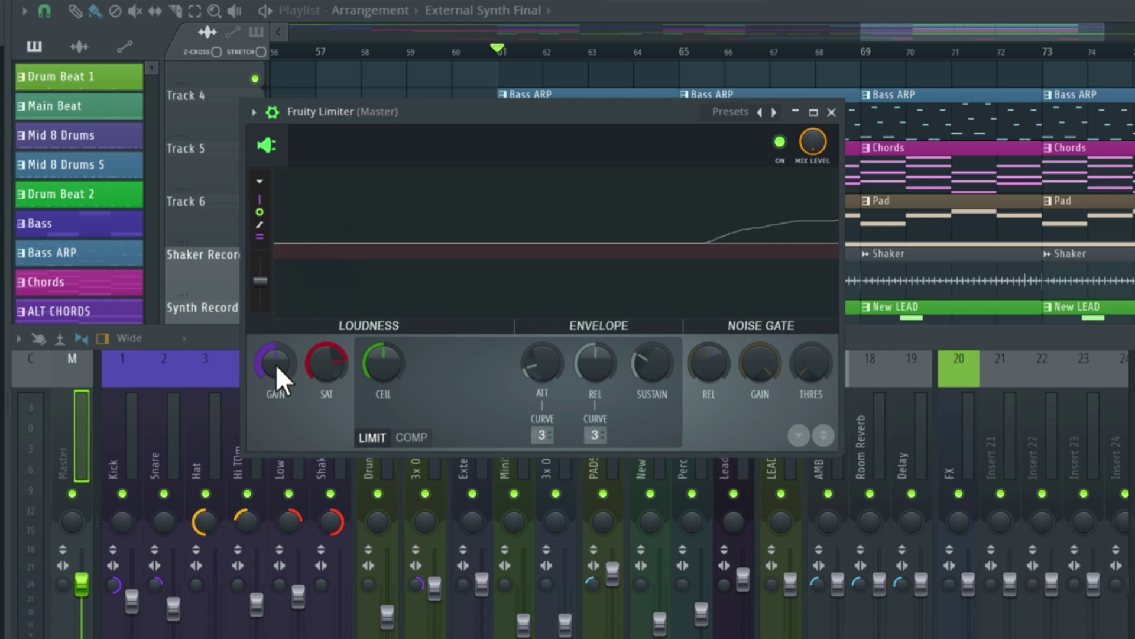
pyautogui.press('space')
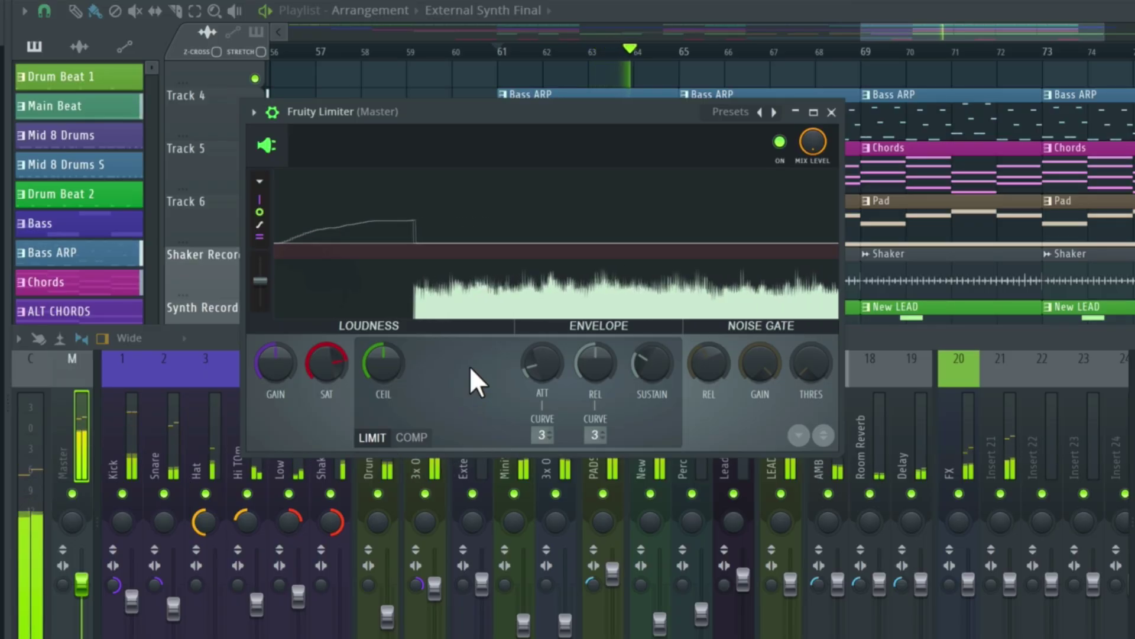
pyautogui.press('space')
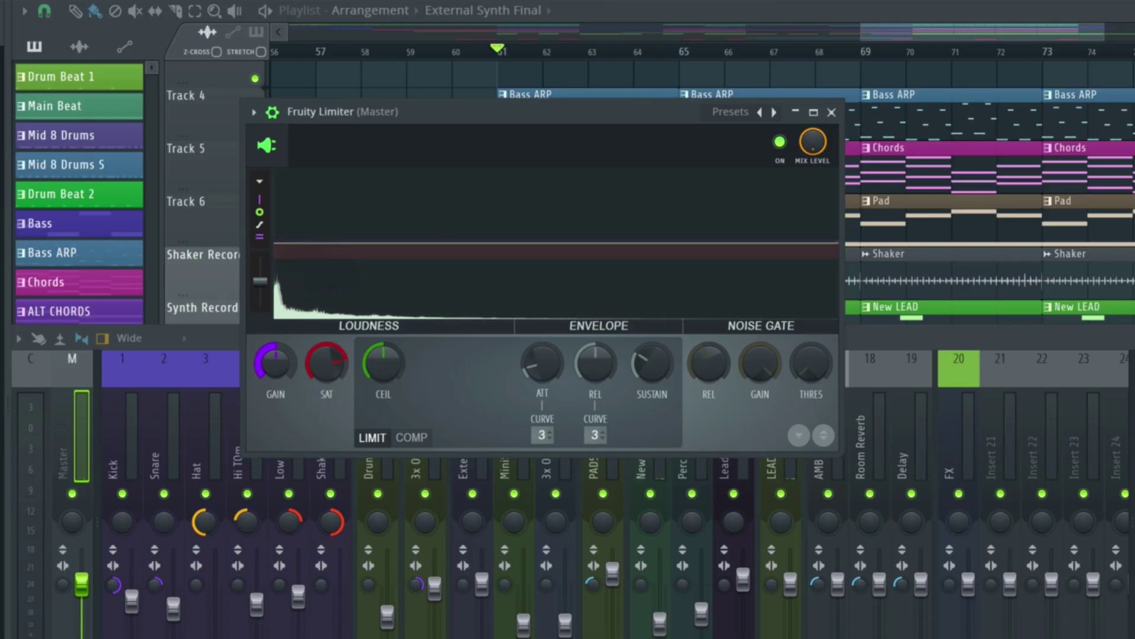
pyautogui.press('space')
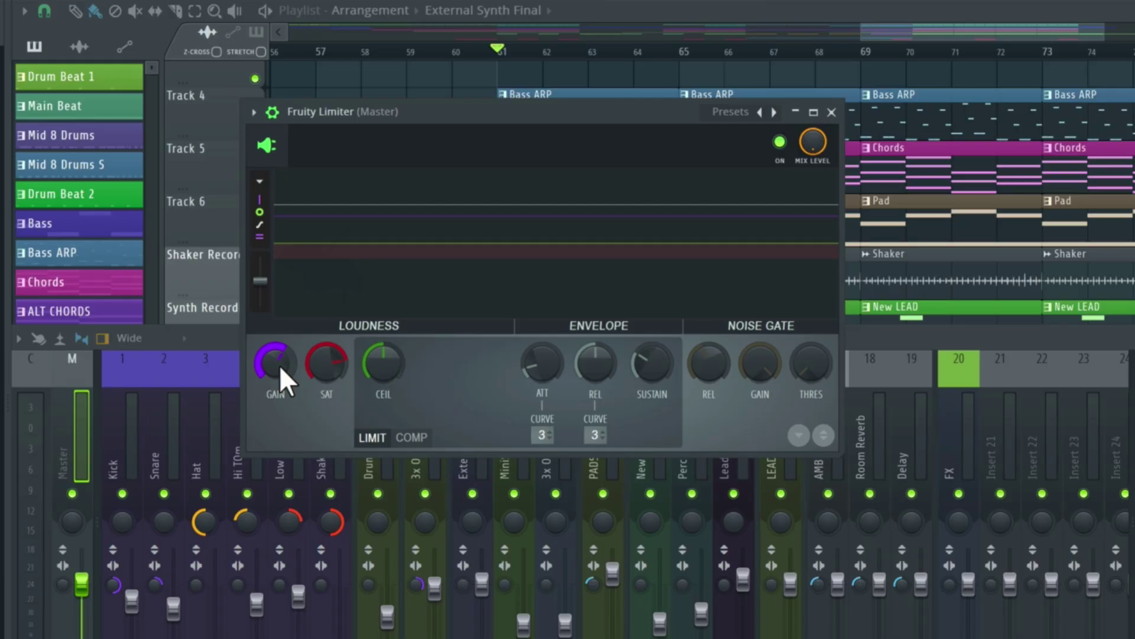
pyautogui.press('space')
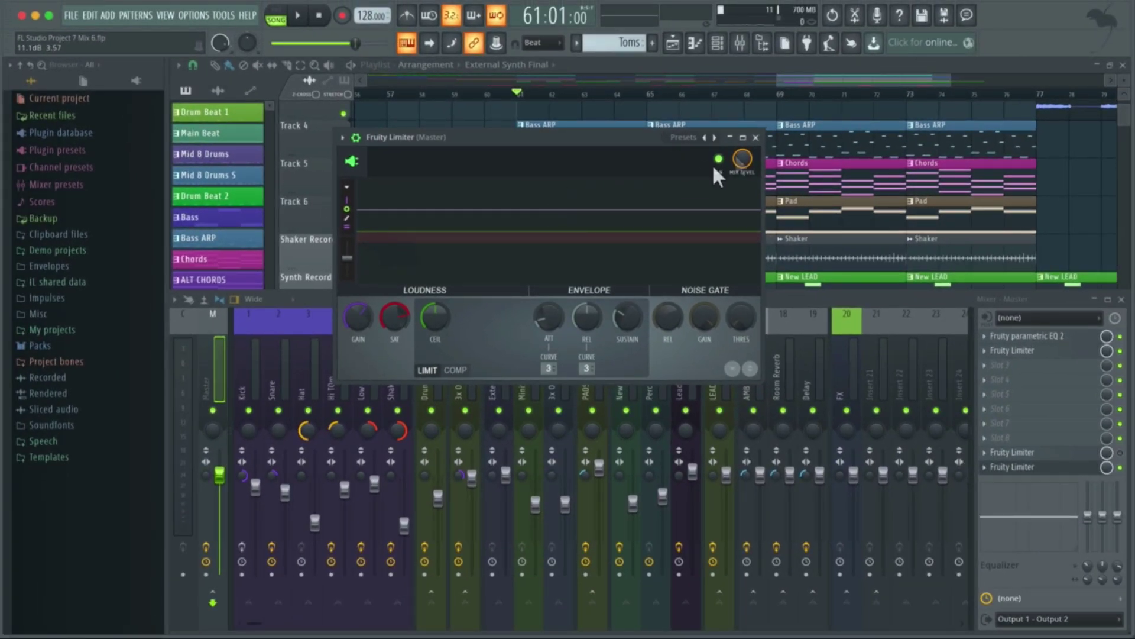
# Close the limiter and mixer windows and select the whole song, bars 1 through 81, in the playlist
pyautogui.click(756, 137)
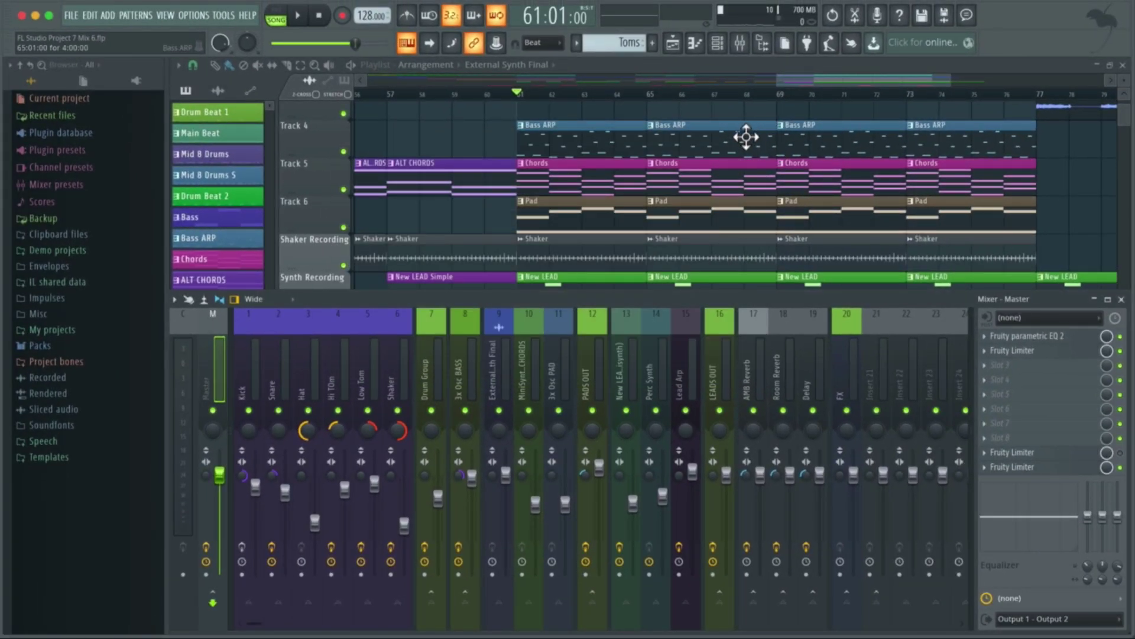
pyautogui.click(1122, 300)
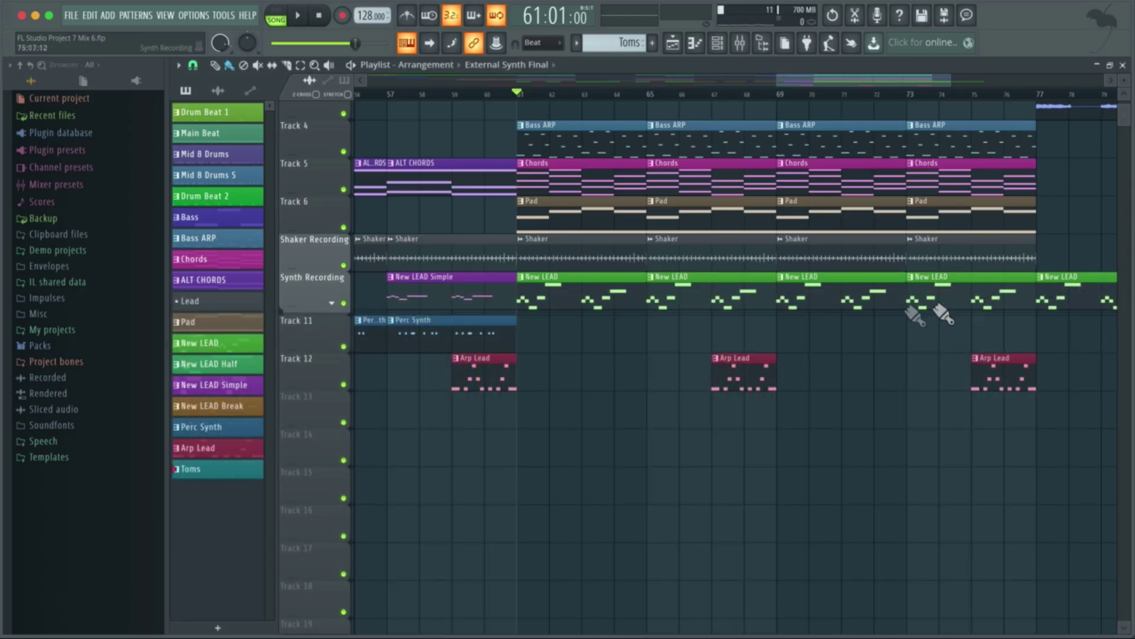
pyautogui.scroll(-3, 875, 364)
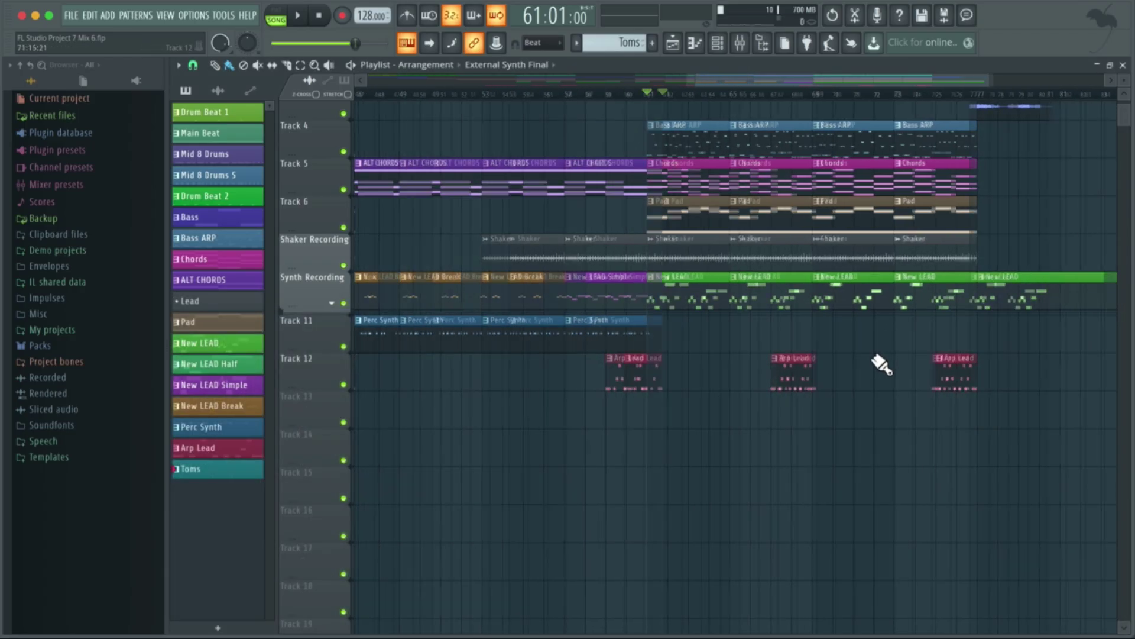
pyautogui.scroll(-3, 881, 365)
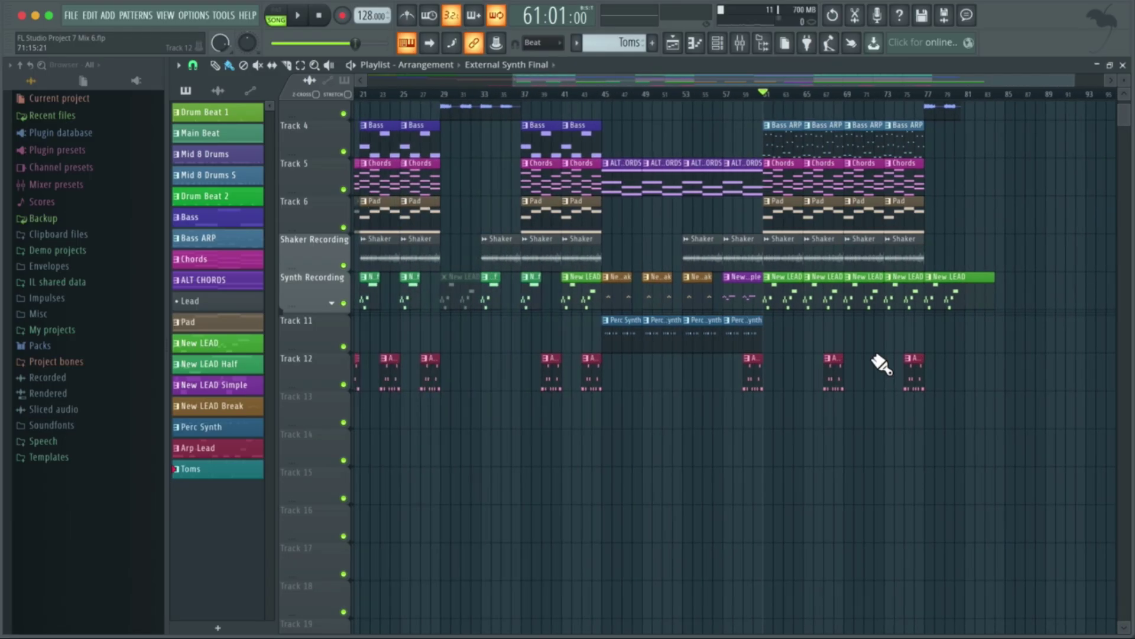
pyautogui.scroll(-4, 881, 365)
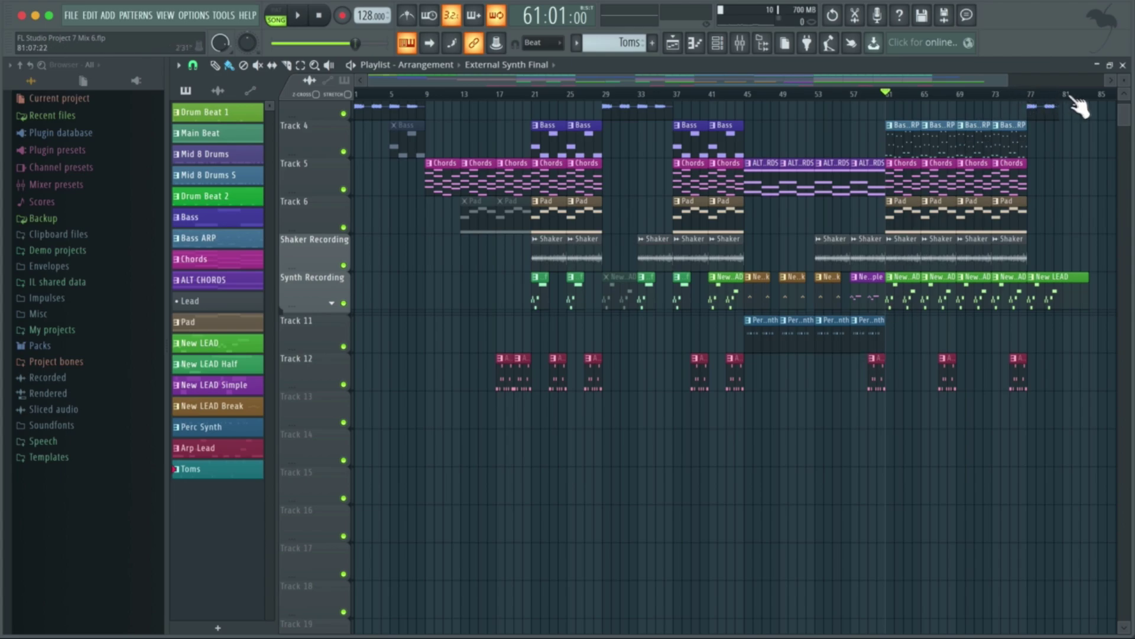
pyautogui.moveTo(1075, 100); pyautogui.dragTo(365, 110)
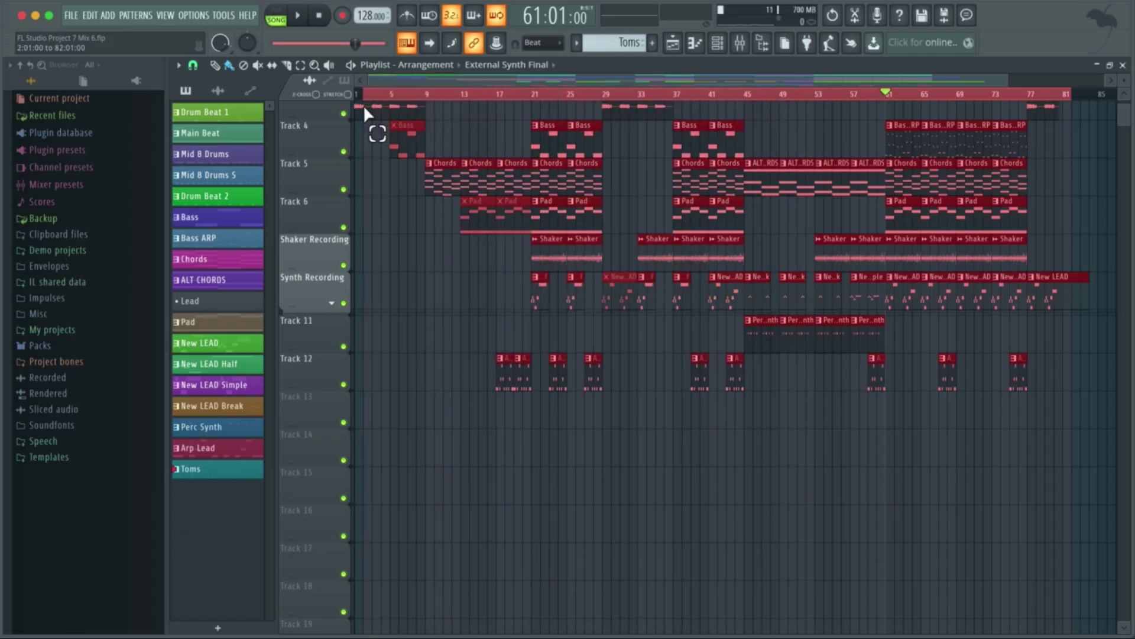
pyautogui.moveTo(359, 109); pyautogui.dragTo(348, 103)
# Export the project as a wave file named FL Studio Project 7 Mix 6 on the Desktop
pyautogui.click(70, 13)
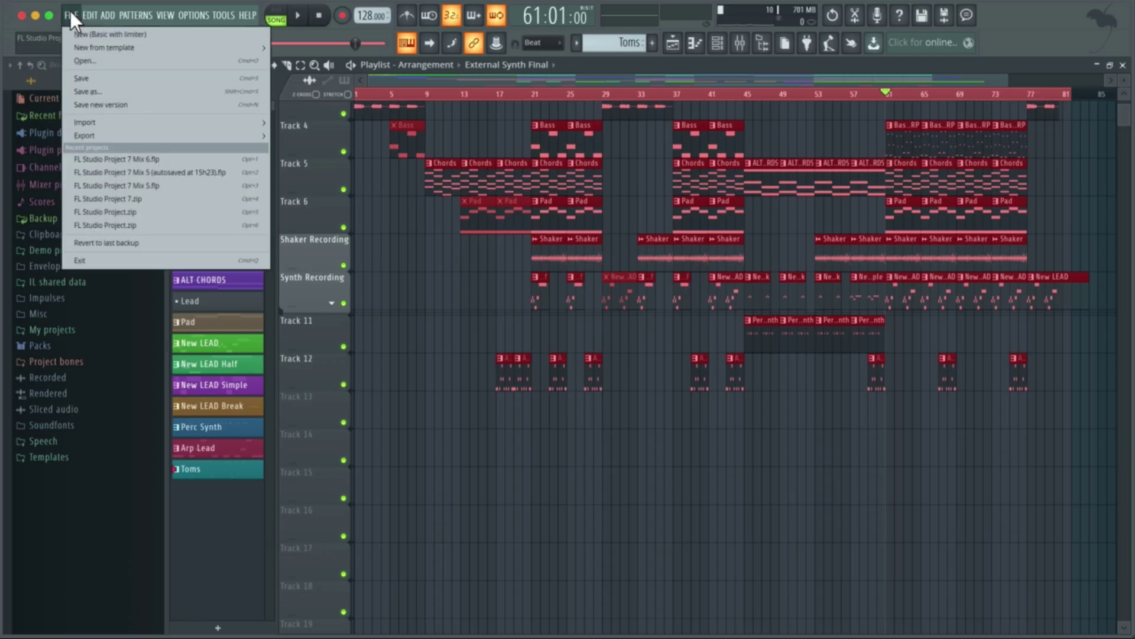
pyautogui.moveTo(127, 139)
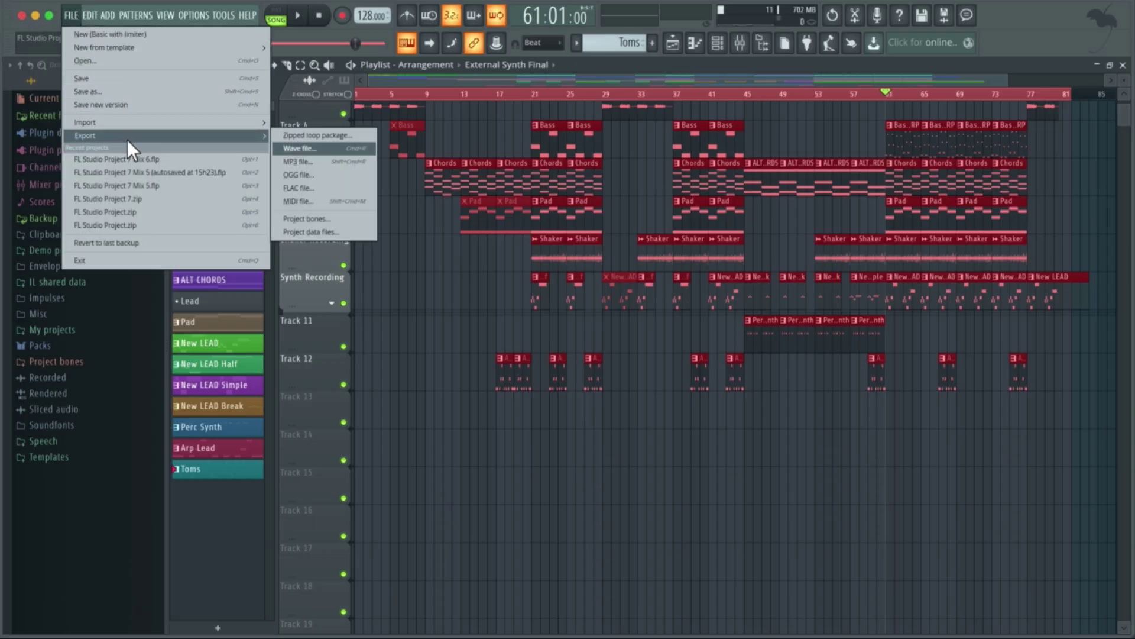
pyautogui.click(336, 148)
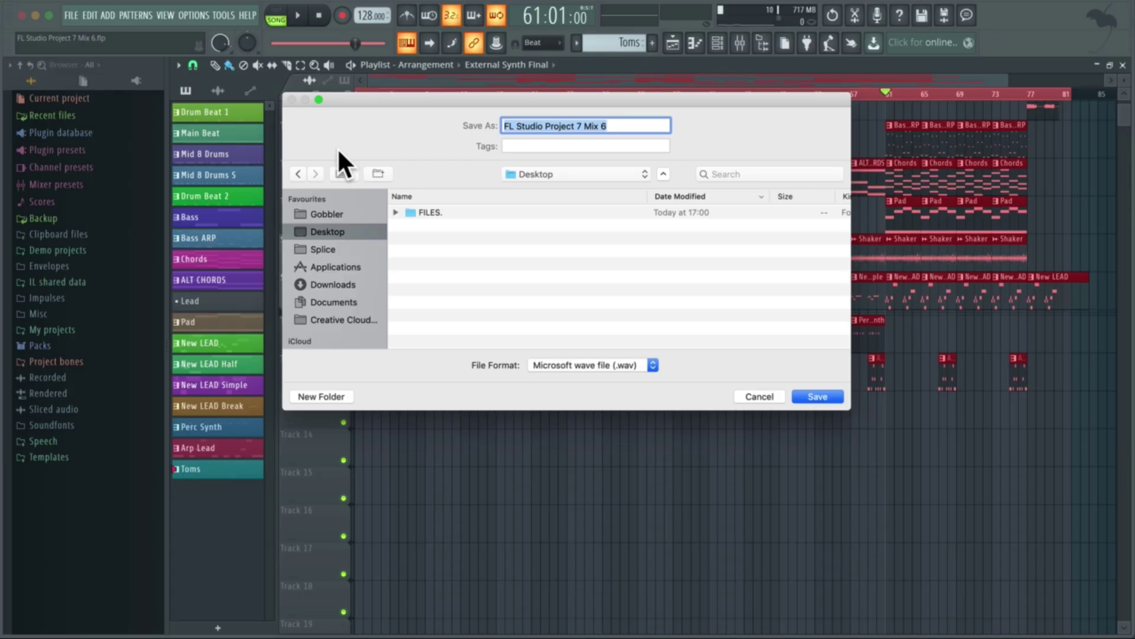
pyautogui.press('Return')
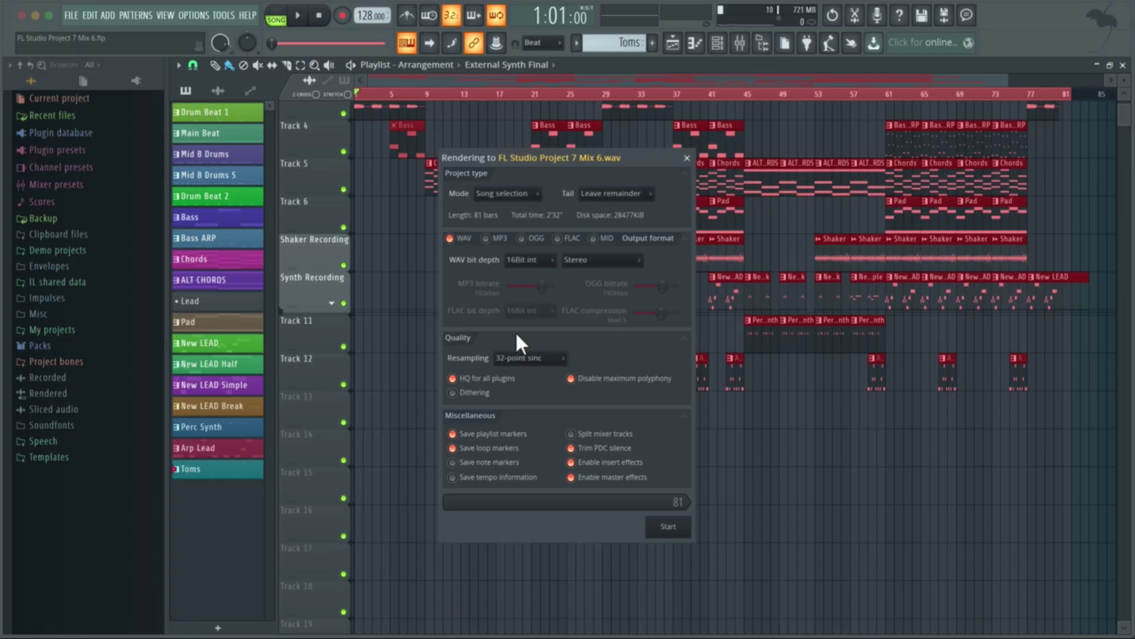
# Set the render to 24Bit int WAV, Stereo, with 32-point sinc resampling, and start rendering
pyautogui.click(541, 259)
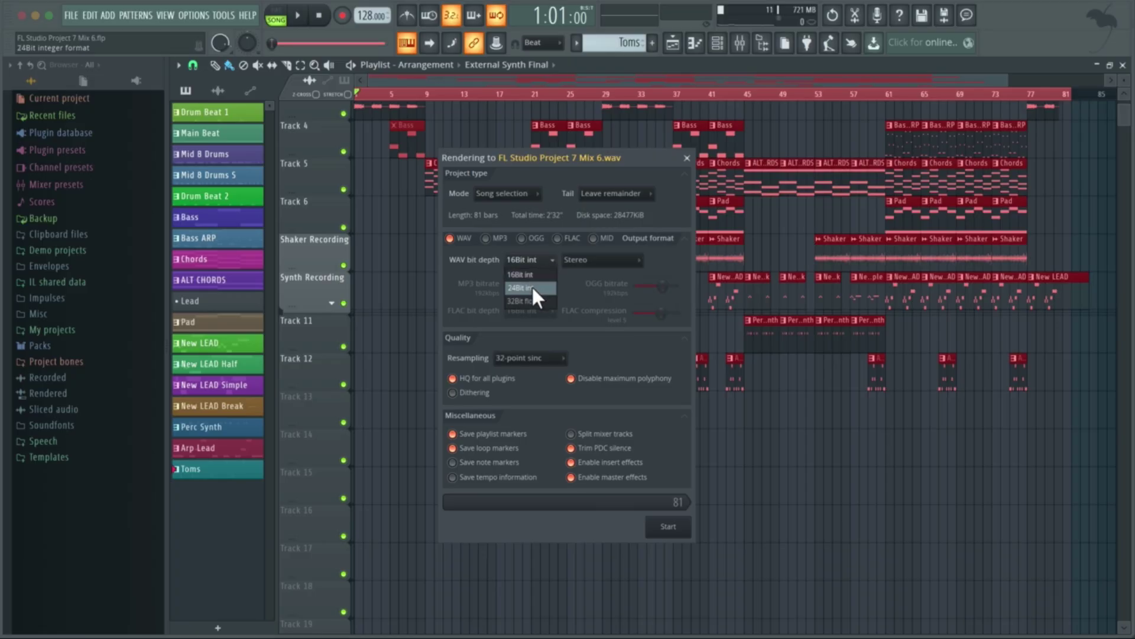
pyautogui.click(531, 287)
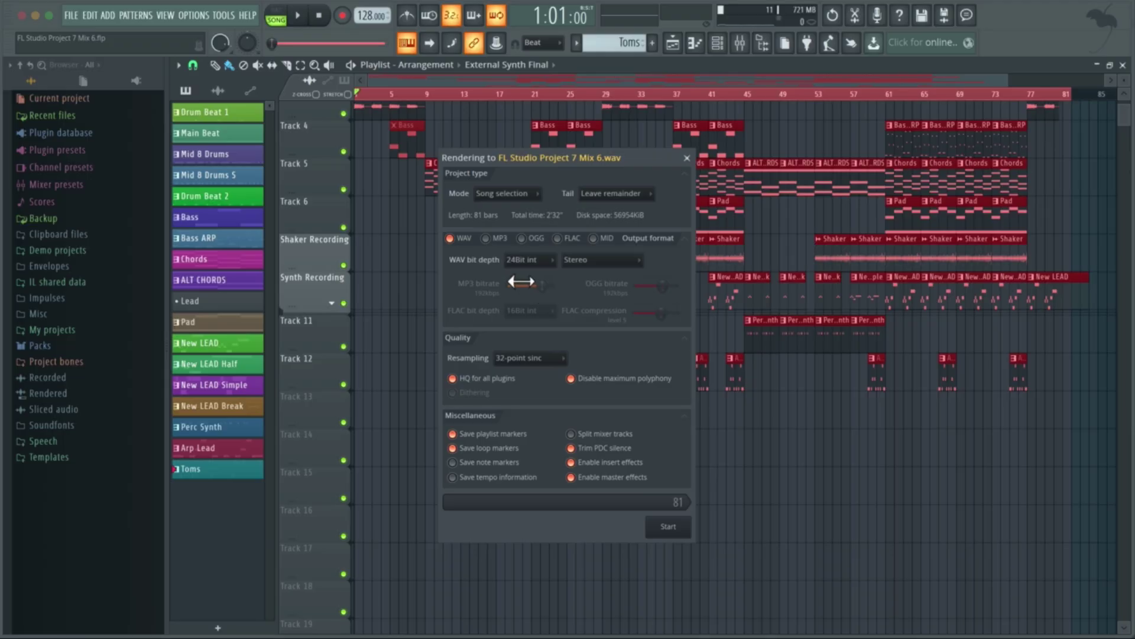
pyautogui.click(537, 264)
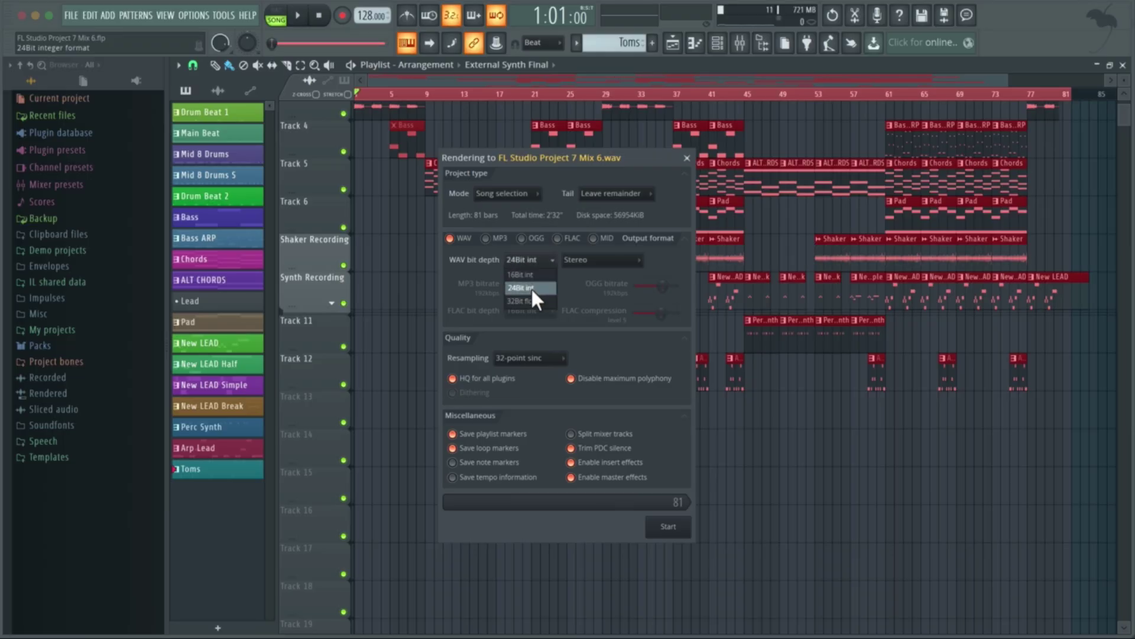
pyautogui.click(531, 287)
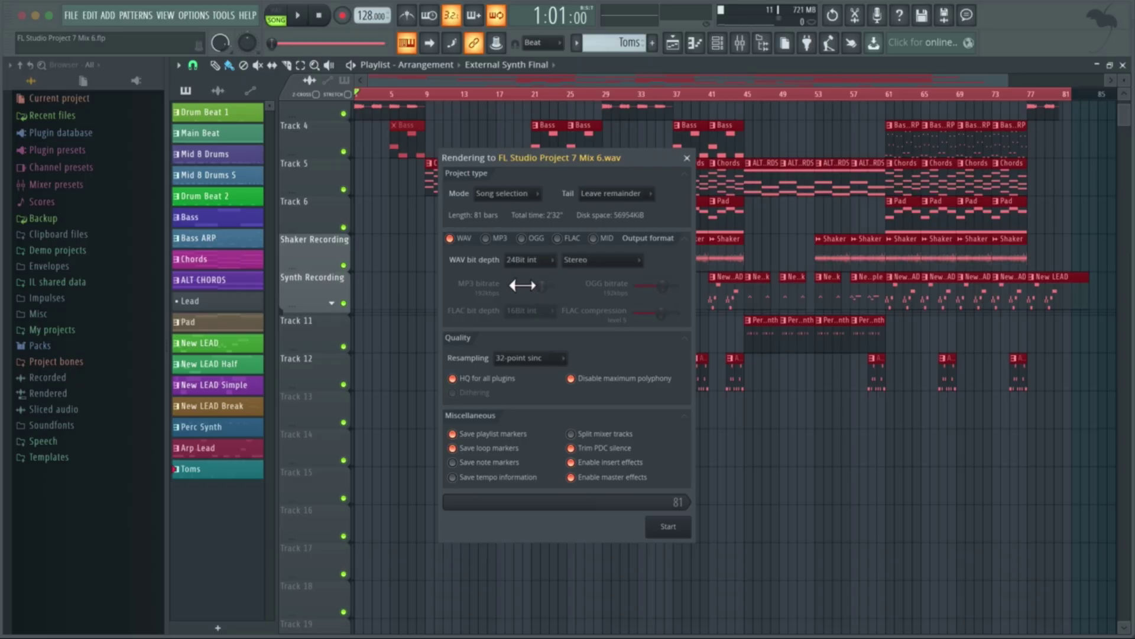
pyautogui.click(595, 263)
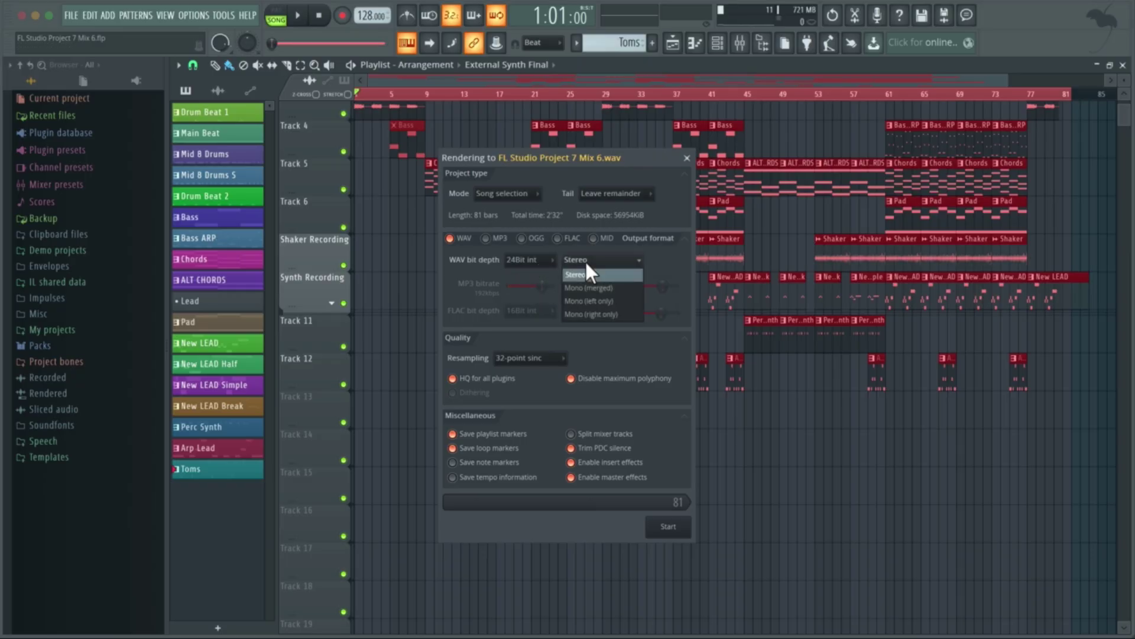
pyautogui.click(592, 273)
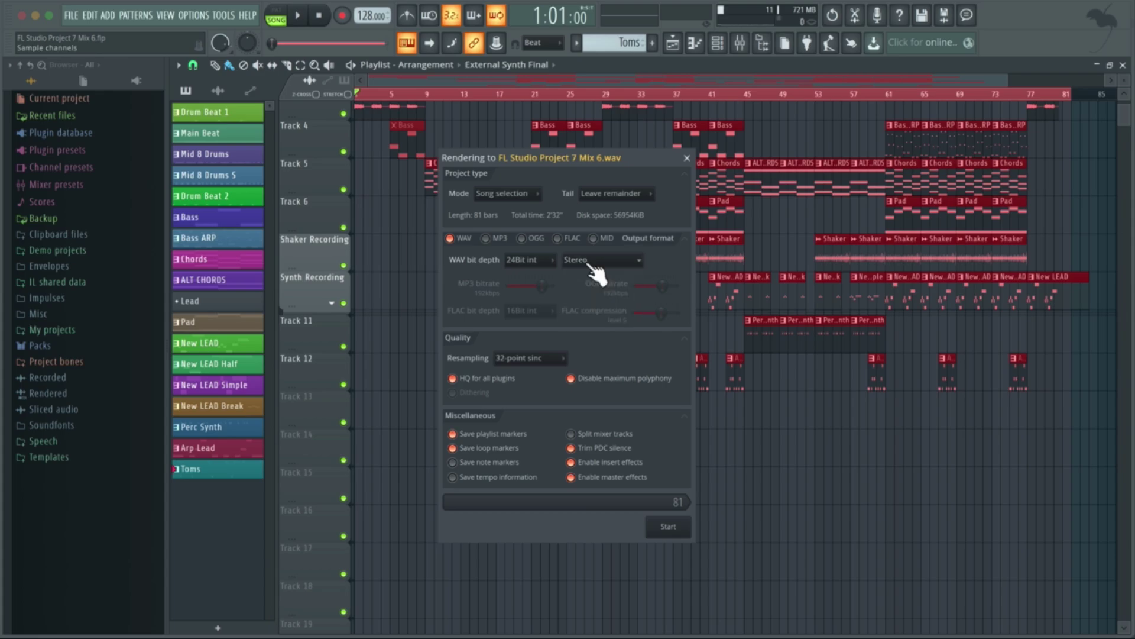
pyautogui.click(557, 365)
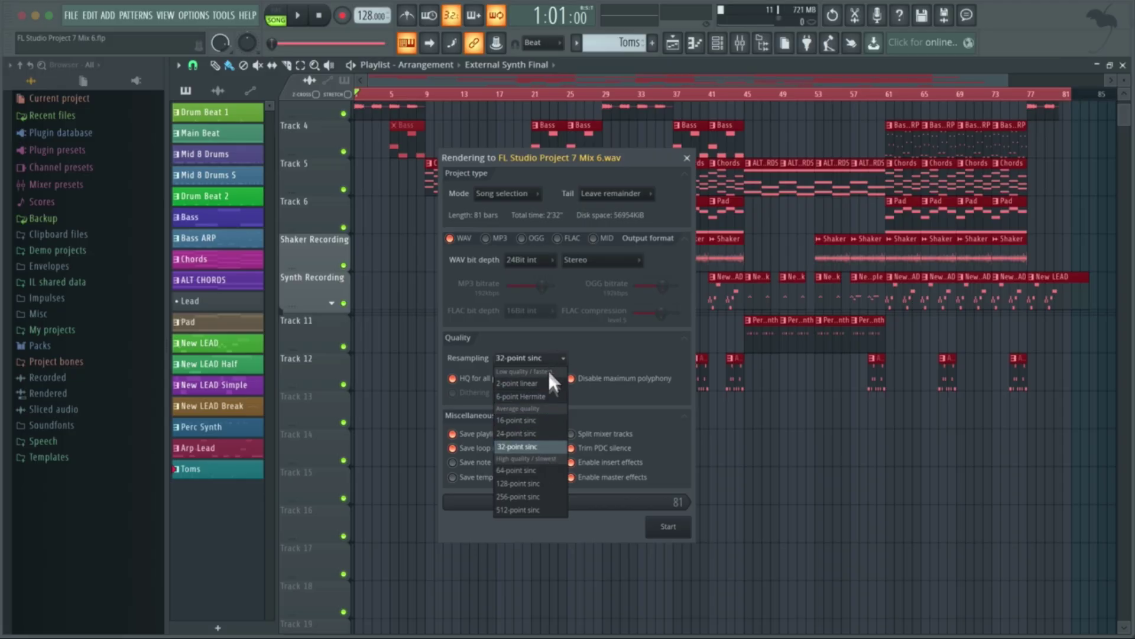
pyautogui.click(537, 444)
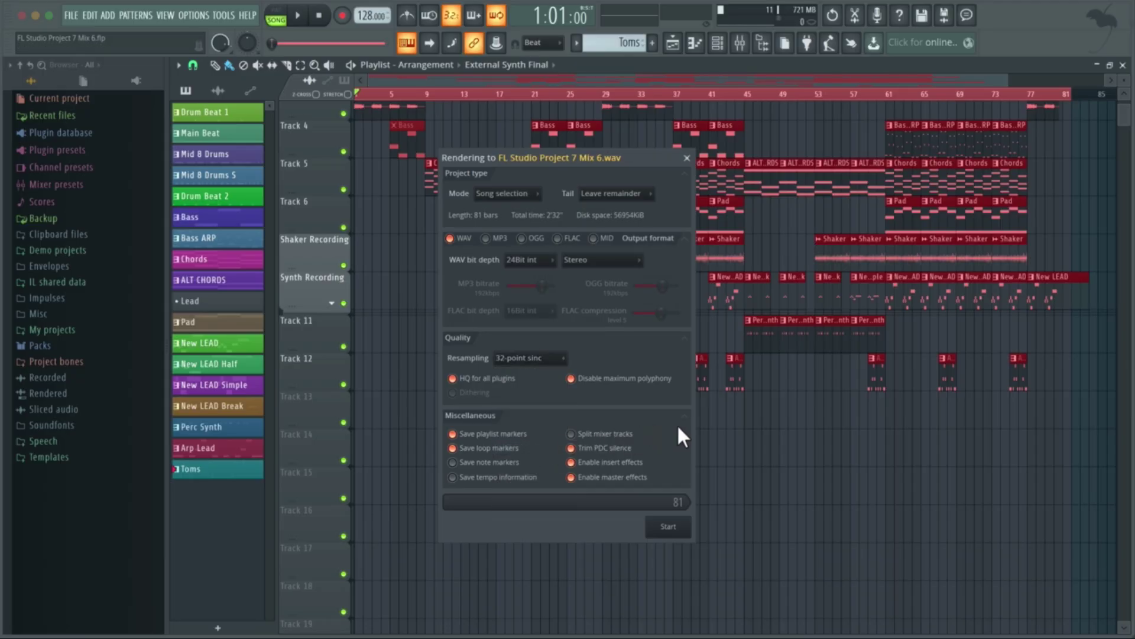
pyautogui.click(674, 526)
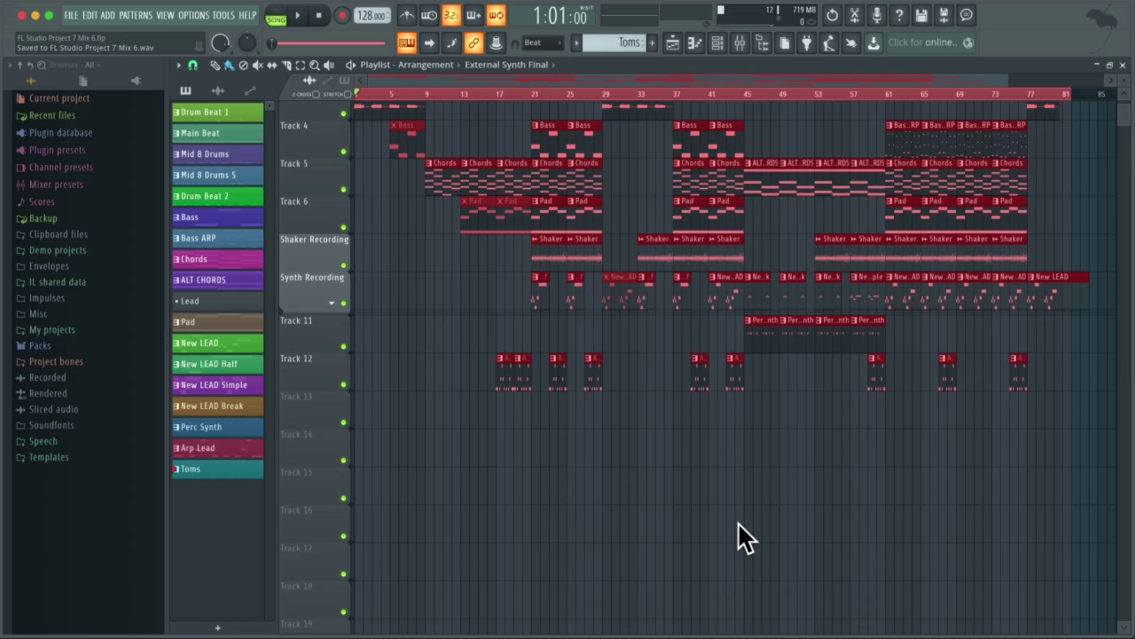
# Switch to the desktop and play a preview of the exported FL Studio Project 7 Mix 6.wav
pyautogui.hotkey('ctrl', 'Right')
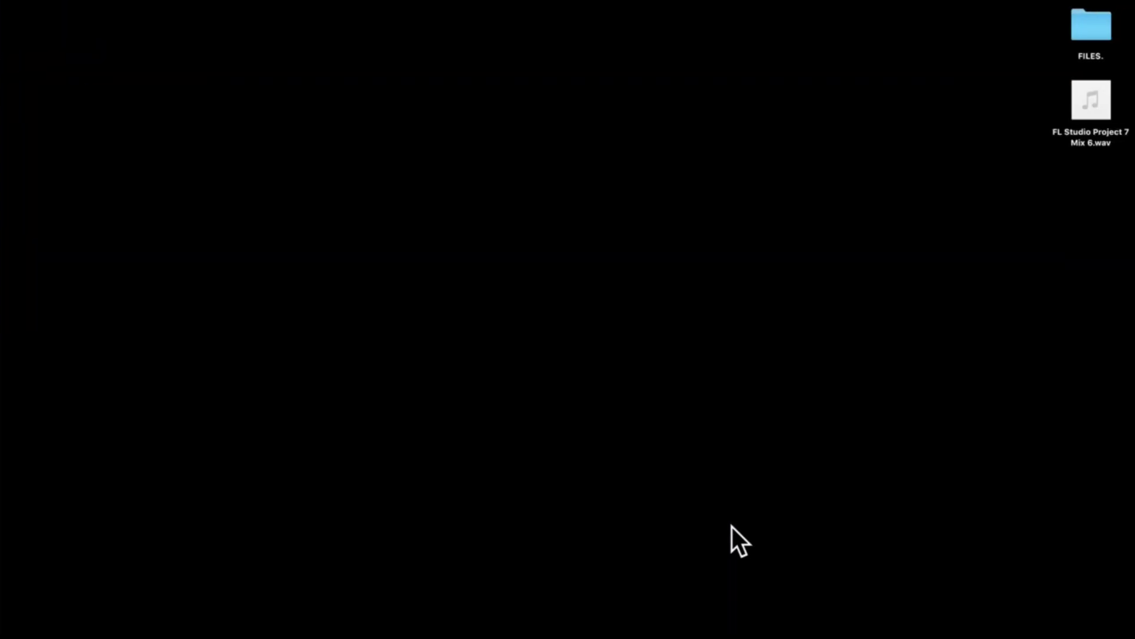
pyautogui.click(1095, 99)
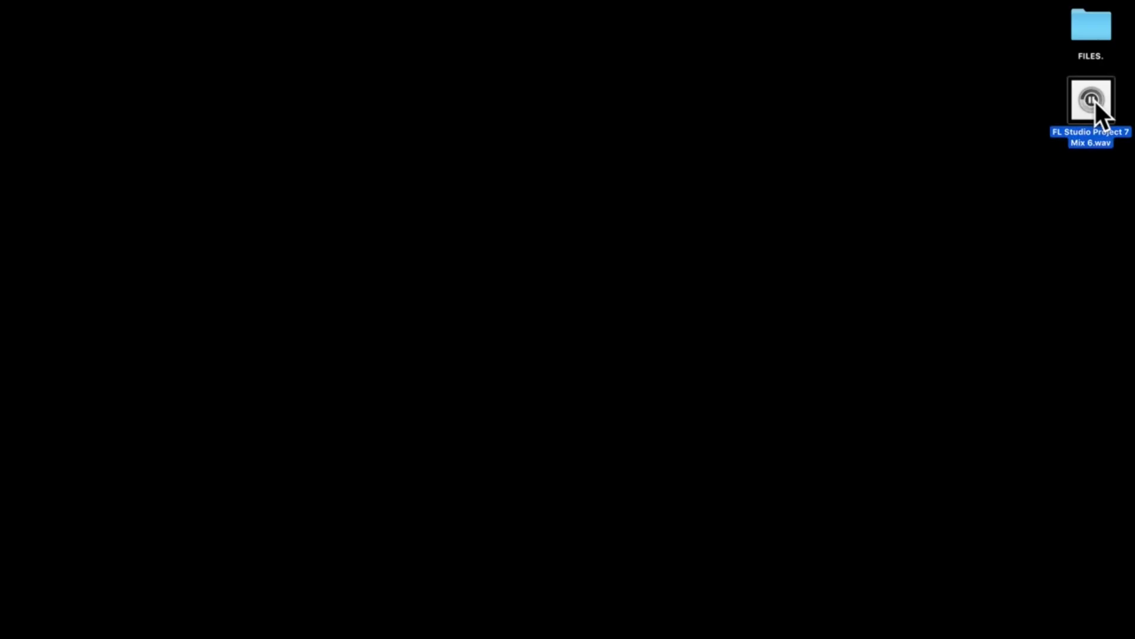